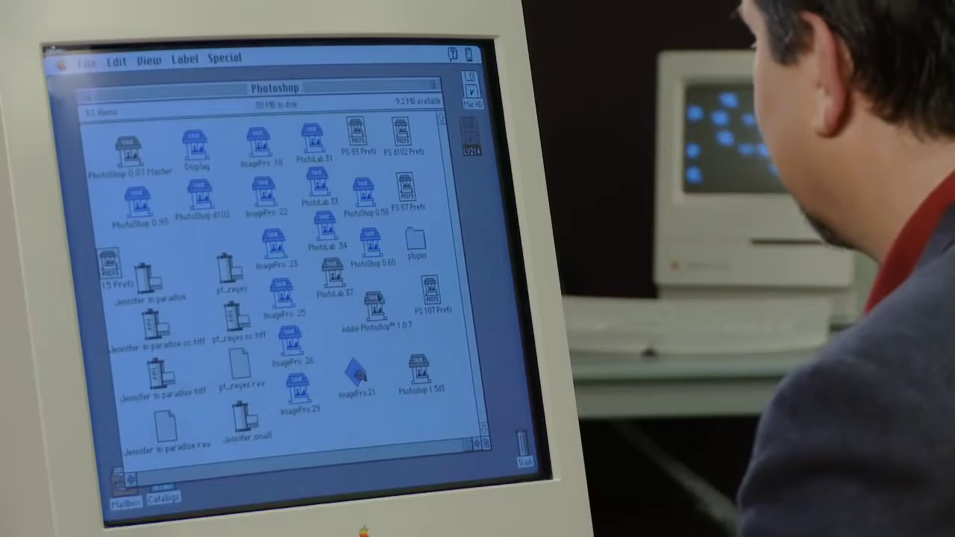
- Launch Adobe Photoshop 1.0.7 and open the Jennifer in paradise cc tiff image
click(377, 306)
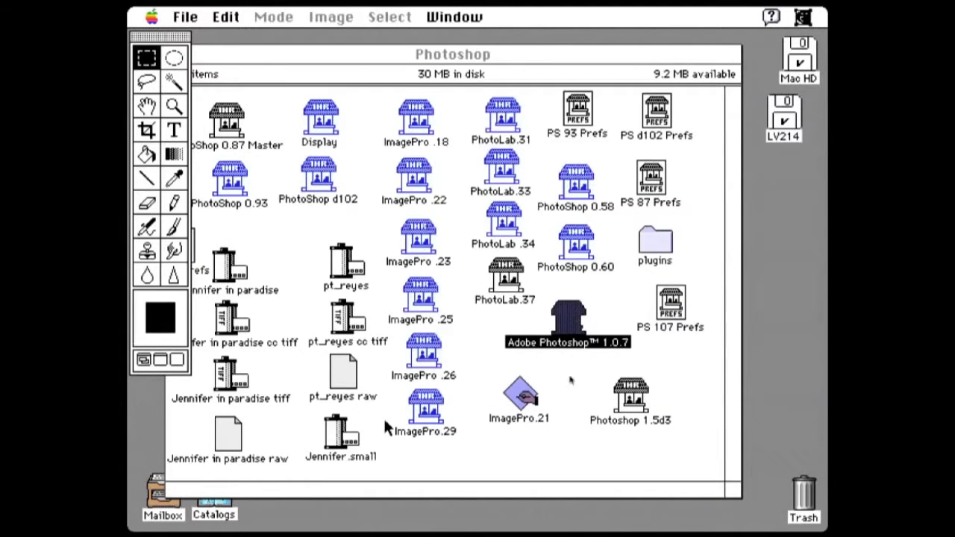
click(223, 321)
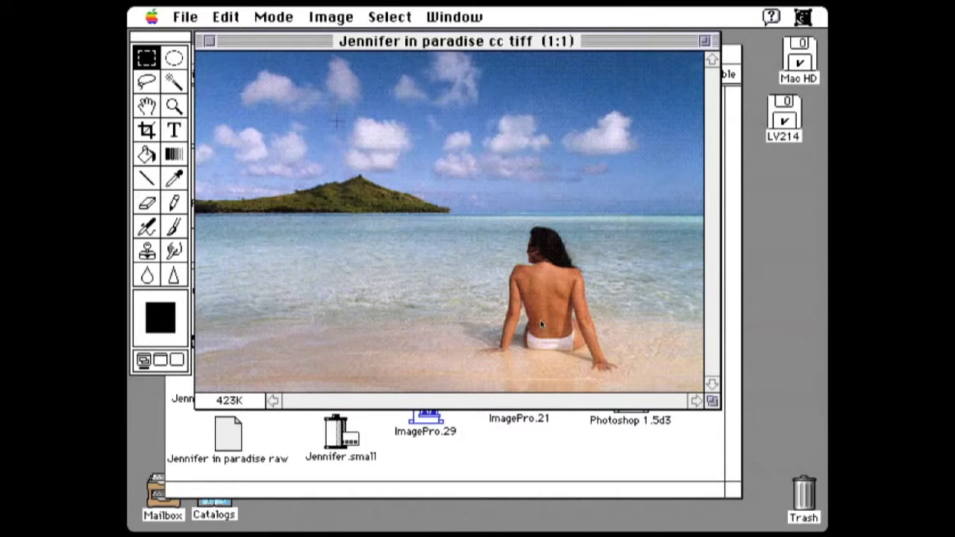
- Choose the Lasso tool for freehand selections
click(145, 79)
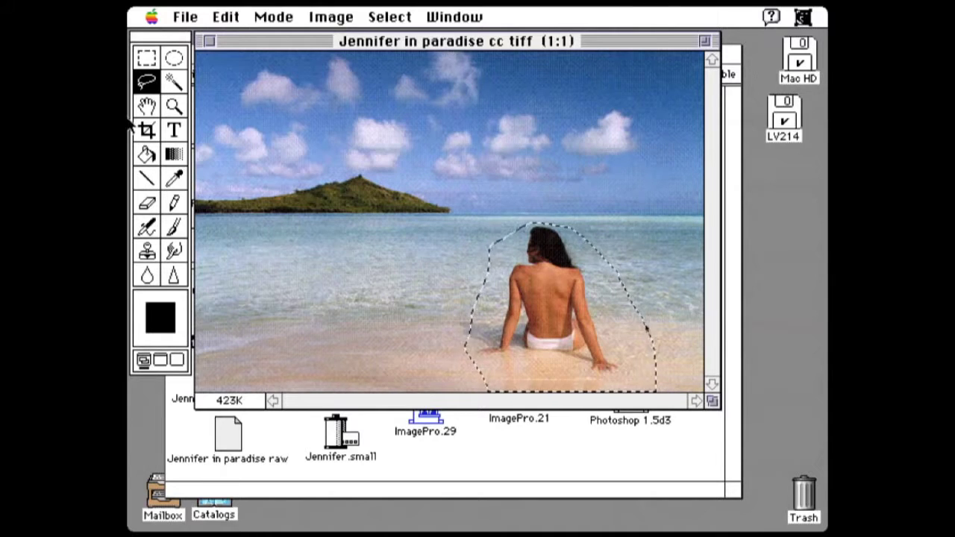
- Refine the woman's selection with the Magic Wand, copy her, and Option-drag a duplicate left
click(166, 85)
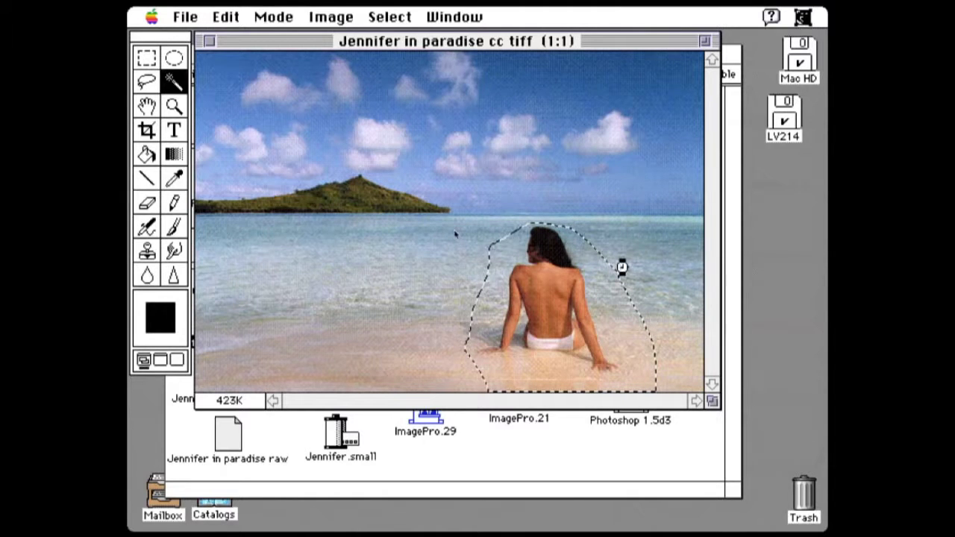
alt+click(626, 334)
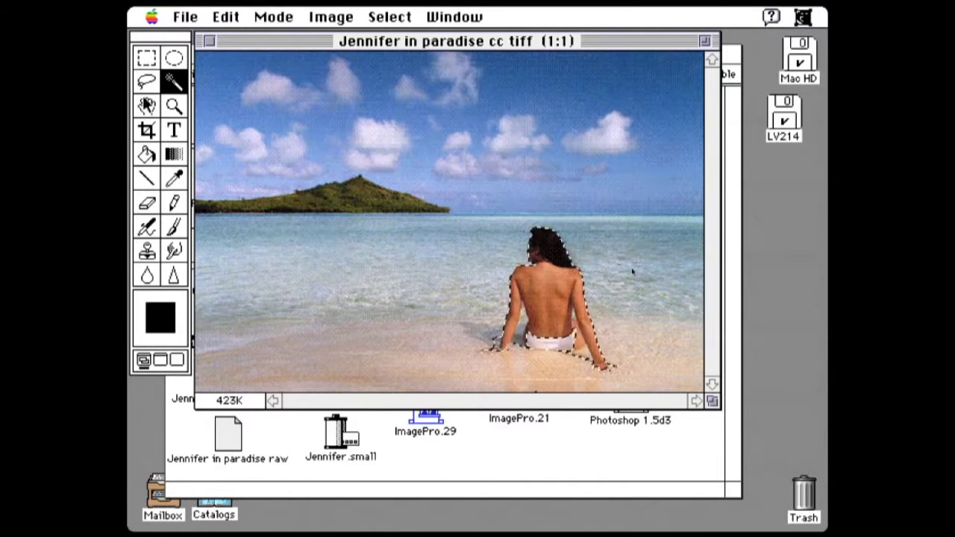
key(l)
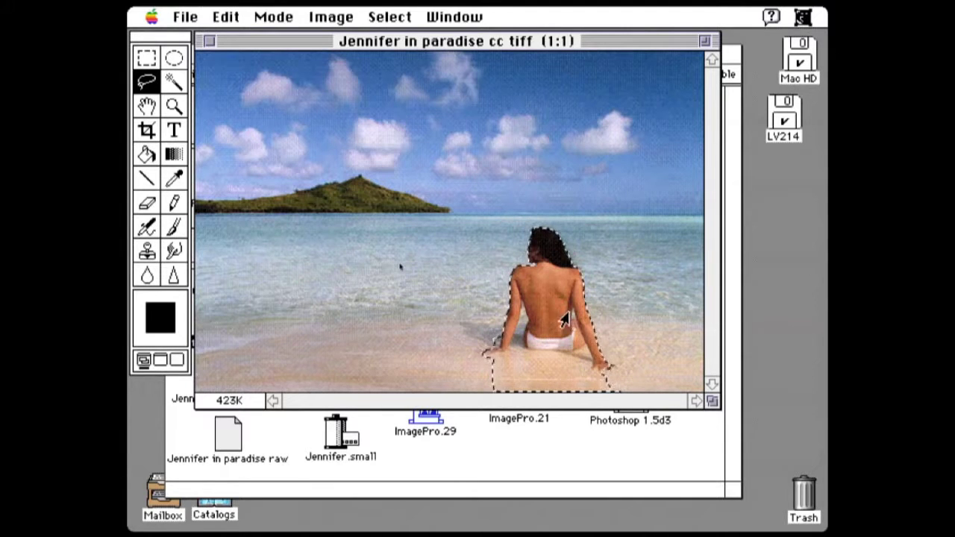
key(super+c)
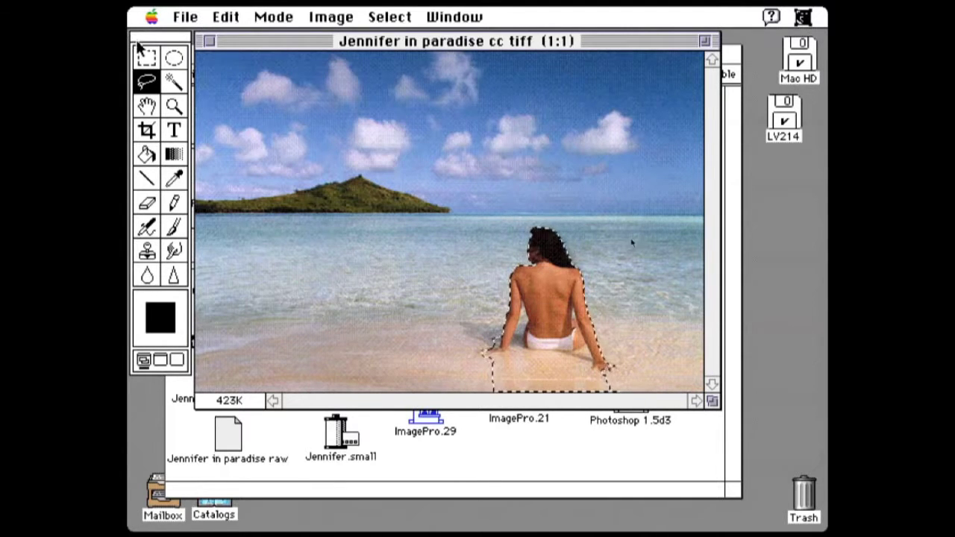
drag(547, 293, 407, 294)
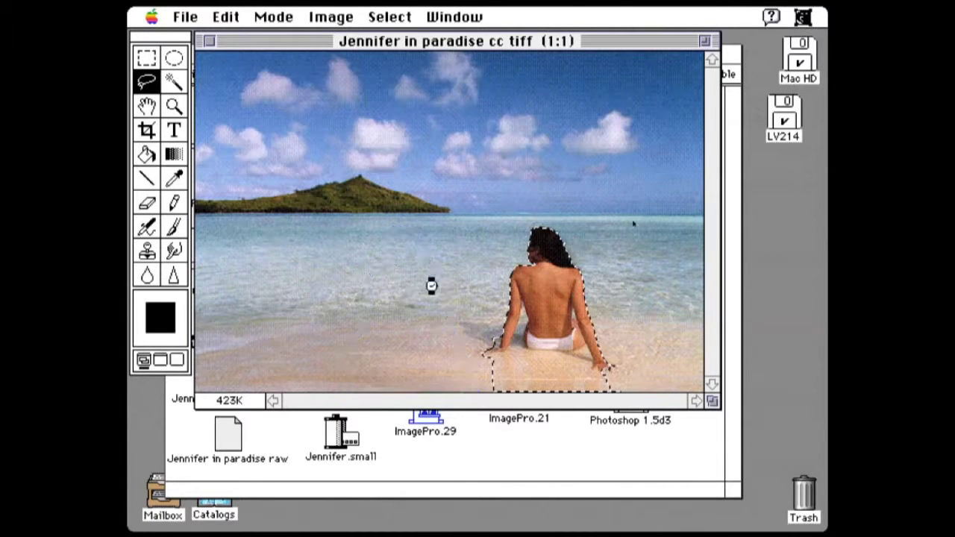
click(485, 258)
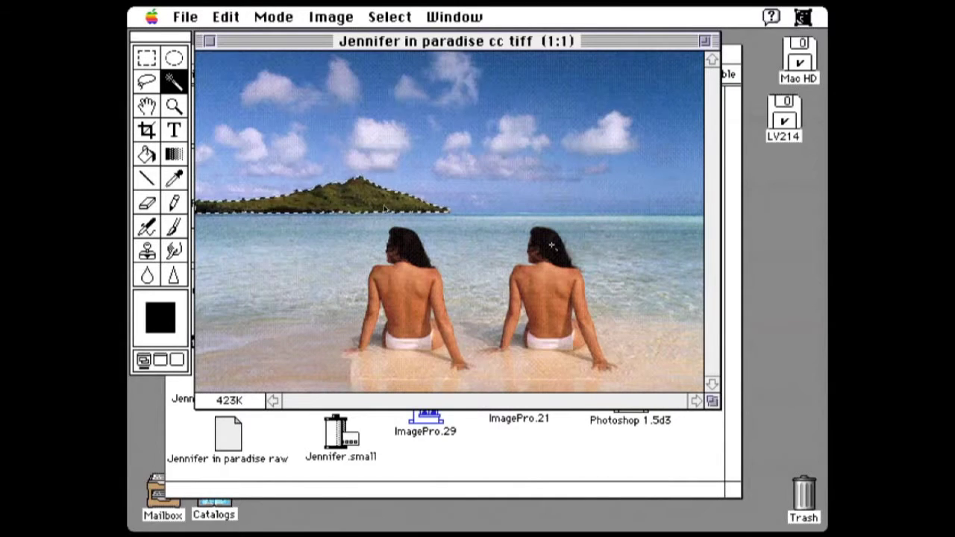
- Copy and paste the selected island, then flip the floating copy
key(super+c)
key(super+v)
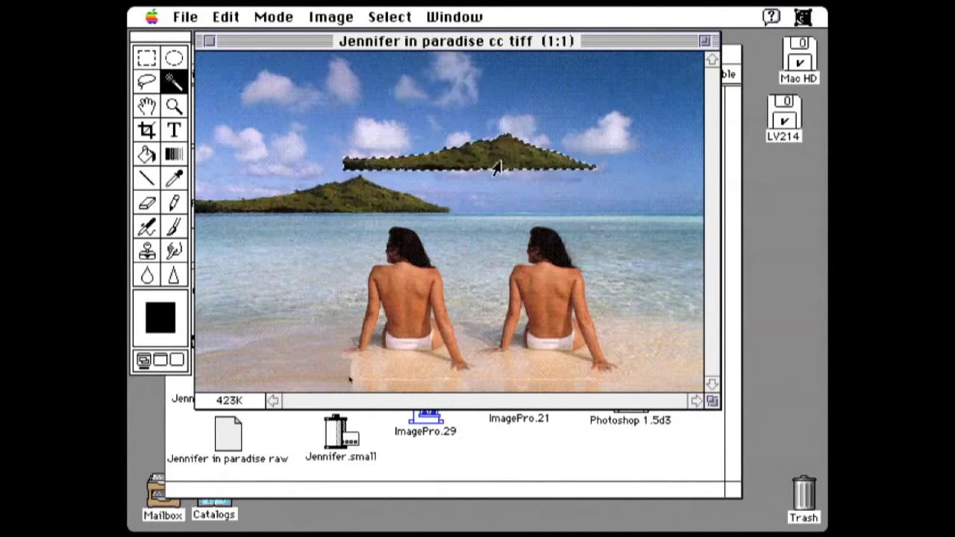
click(224, 16)
drag(251, 17, 453, 194)
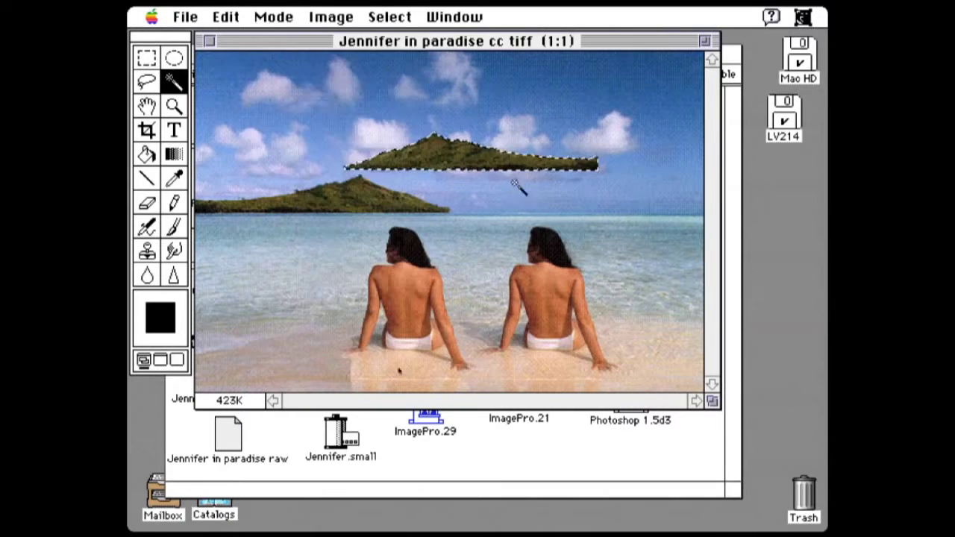
drag(280, 12, 347, 14)
- Stretch the island copy, undo the overly wide result, and move it to the right horizon
drag(356, 171, 440, 212)
click(345, 130)
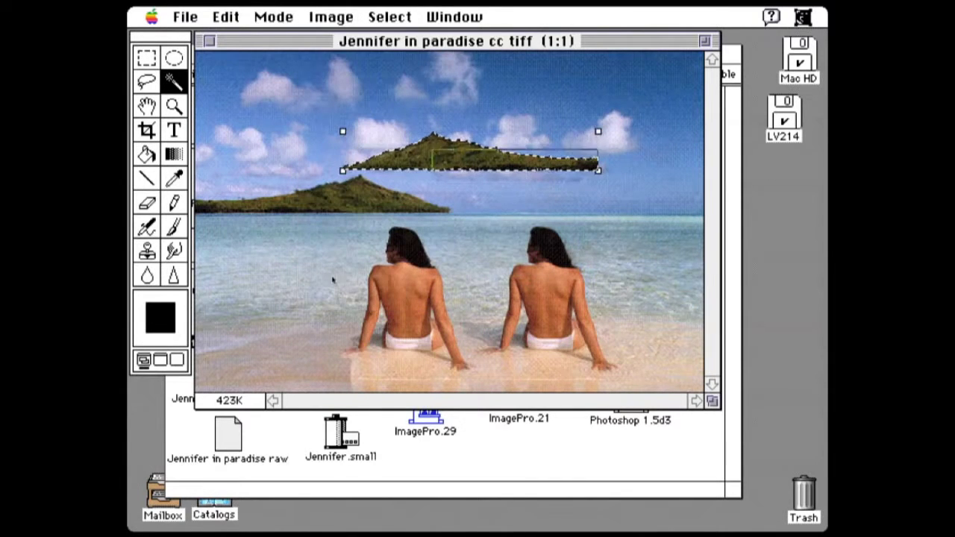
key(super+z)
drag(524, 172, 629, 216)
- Blend the island copy through Paste Controls at Normal, 100% opacity, then deselect
click(232, 21)
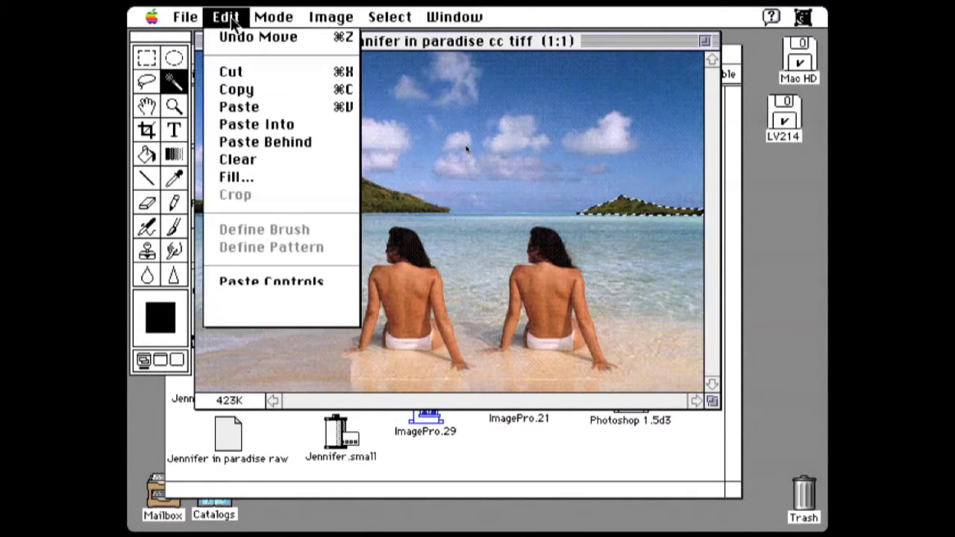
click(261, 281)
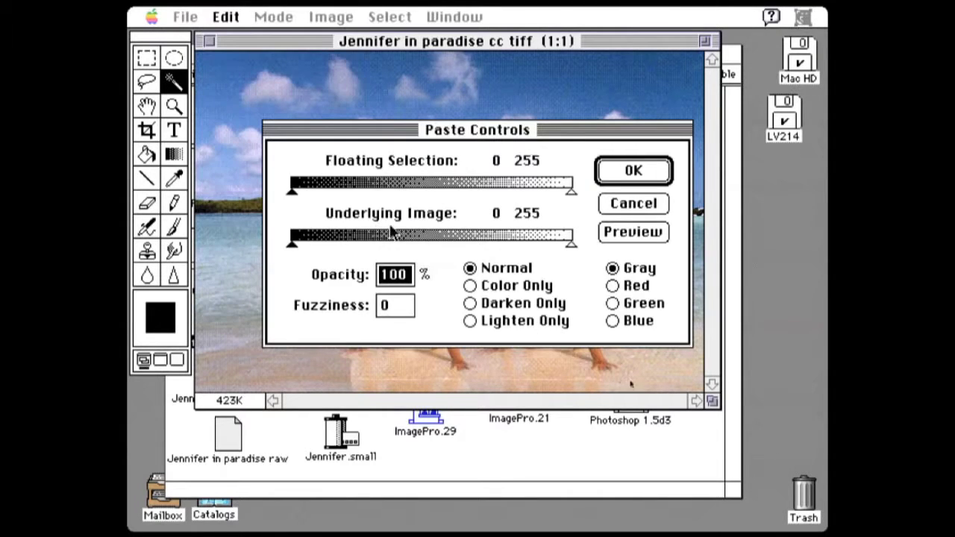
click(633, 171)
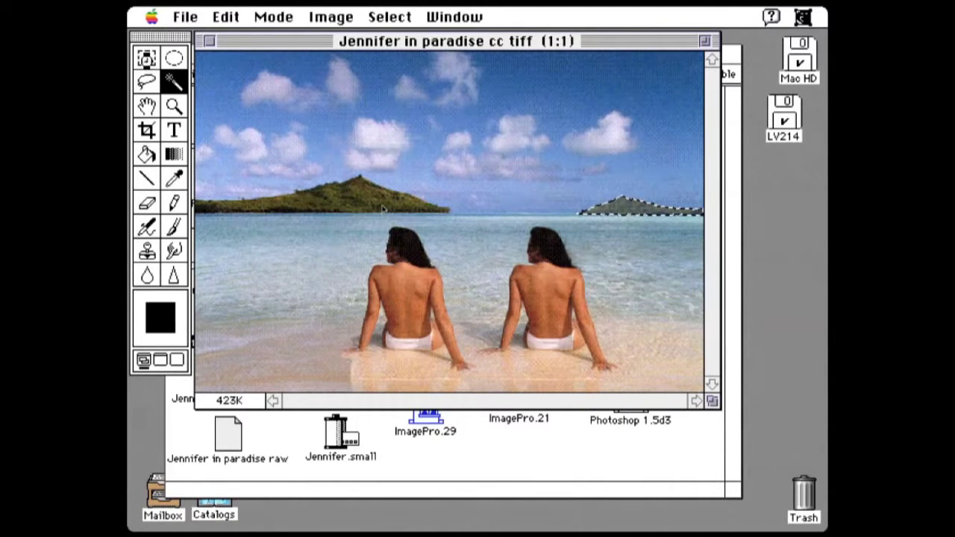
key(m)
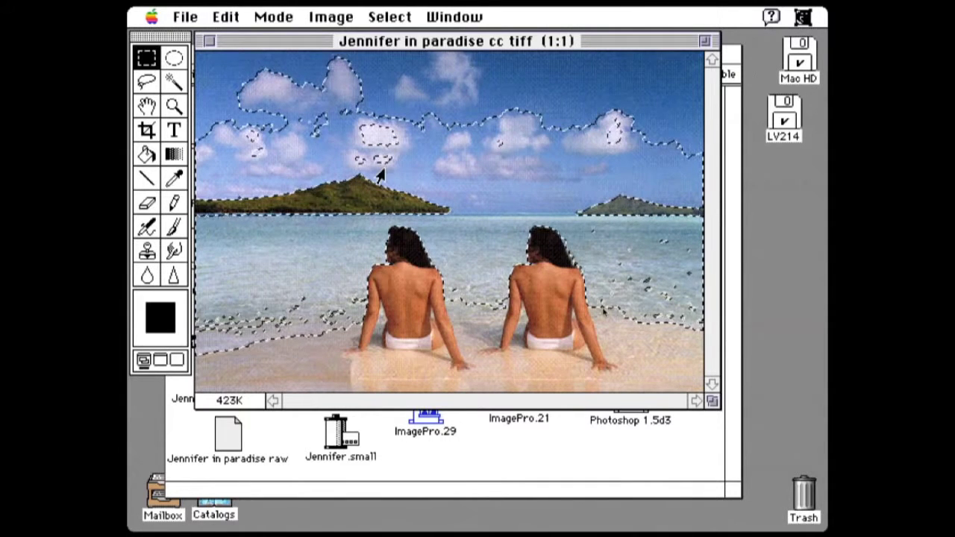
click(379, 174)
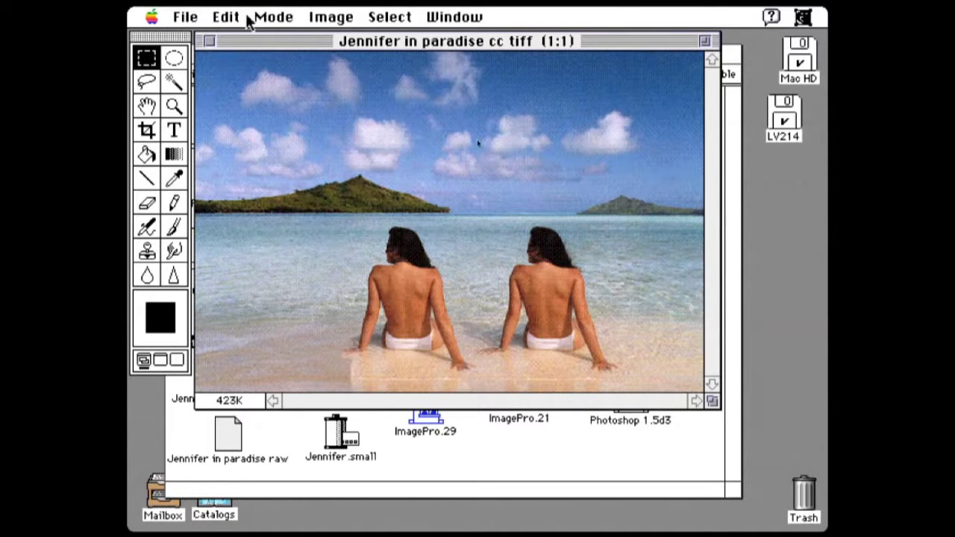
- Open pt_reyes cc tiff from the Finder and nudge its window slightly up-left
click(380, 478)
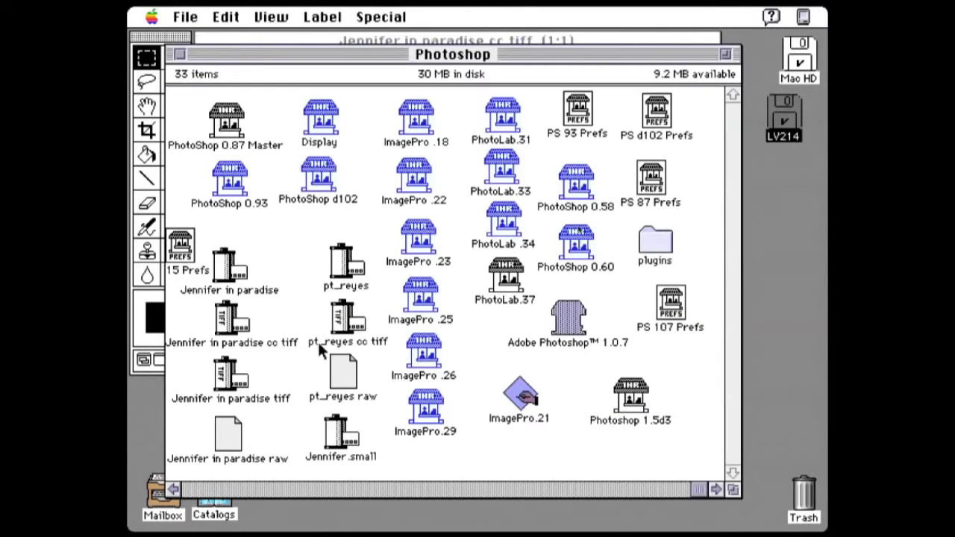
double_click(337, 322)
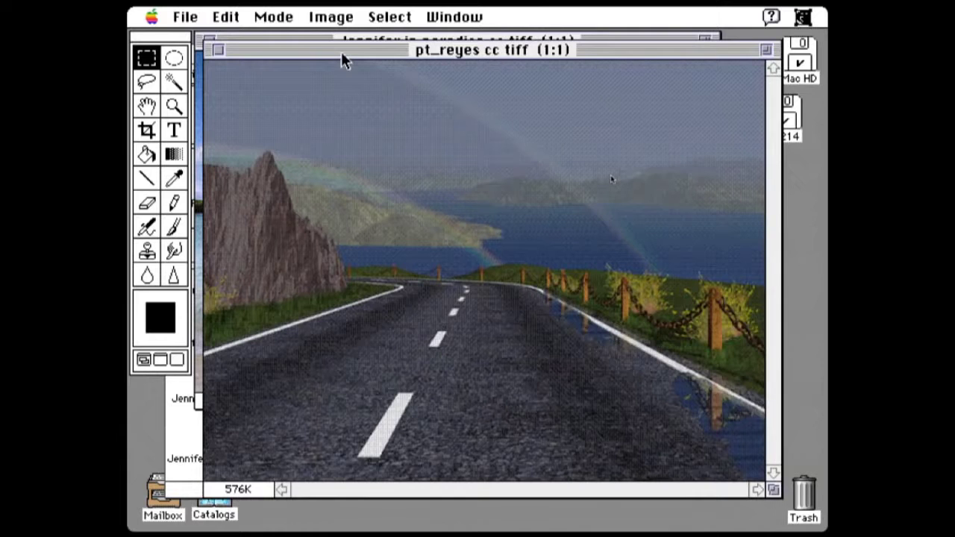
drag(344, 60, 340, 61)
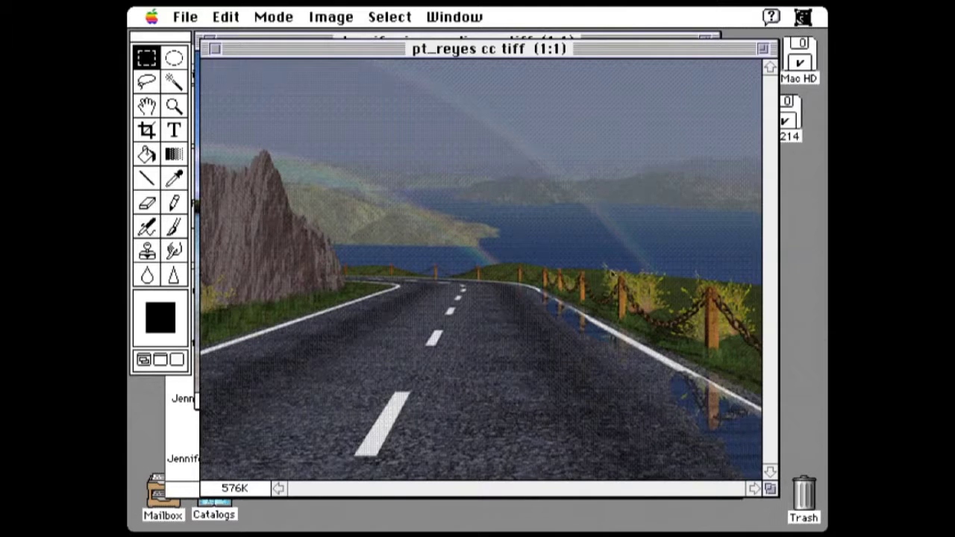
- Magic-wand the bay water beside the road, undoing the Grow expansion into the hills
click(171, 83)
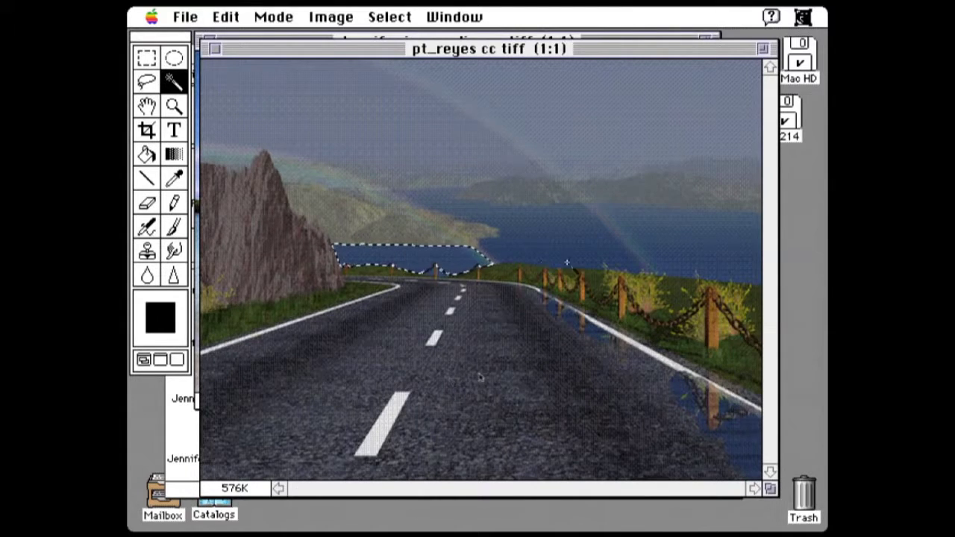
shift+click(628, 272)
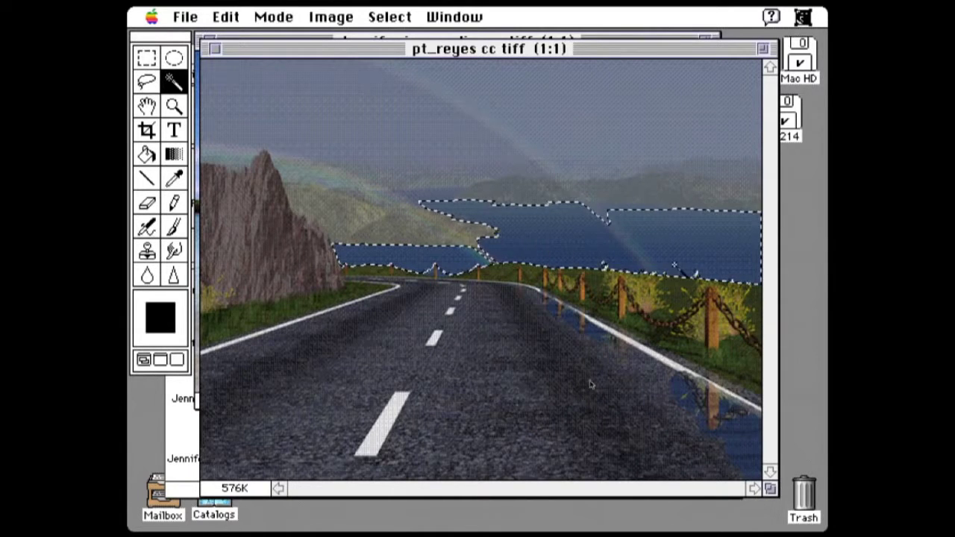
shift+click(417, 197)
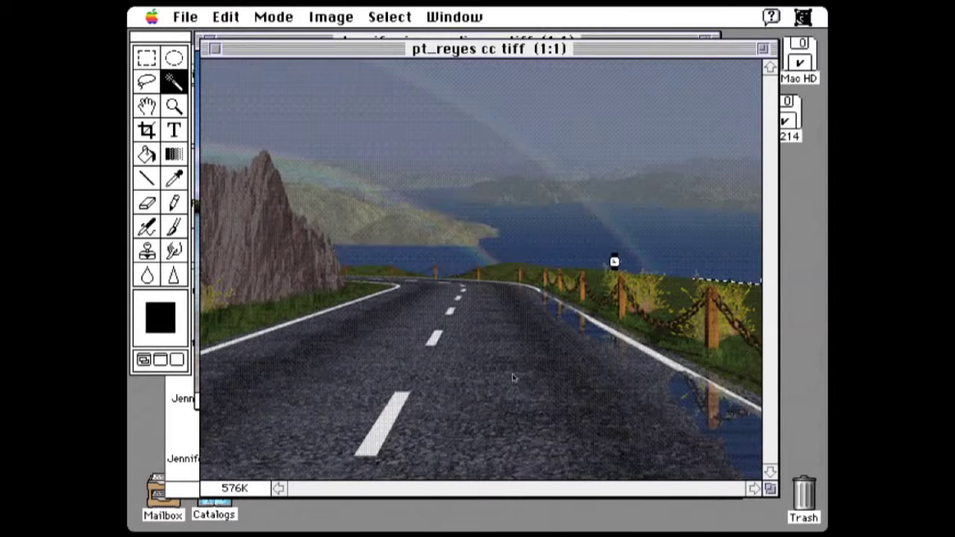
key(super+z)
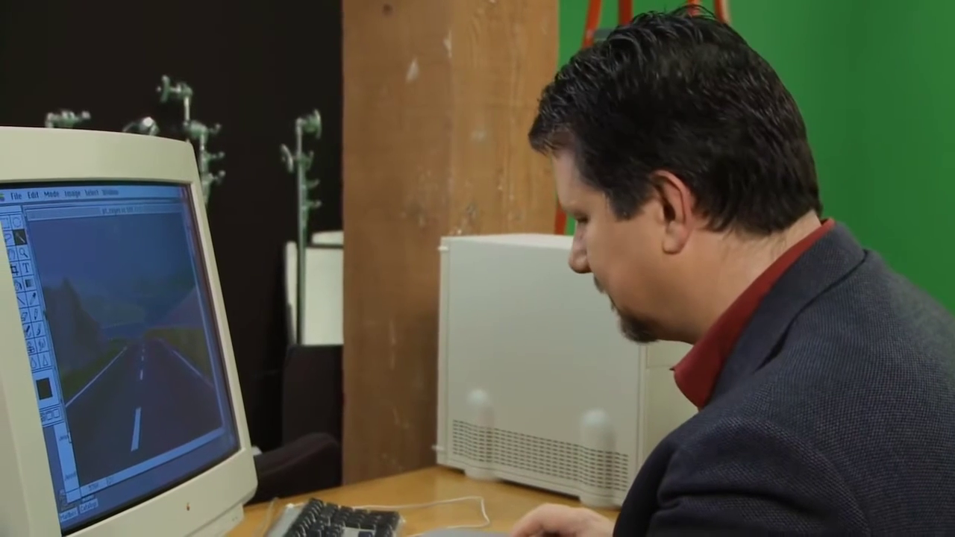
key(super+g)
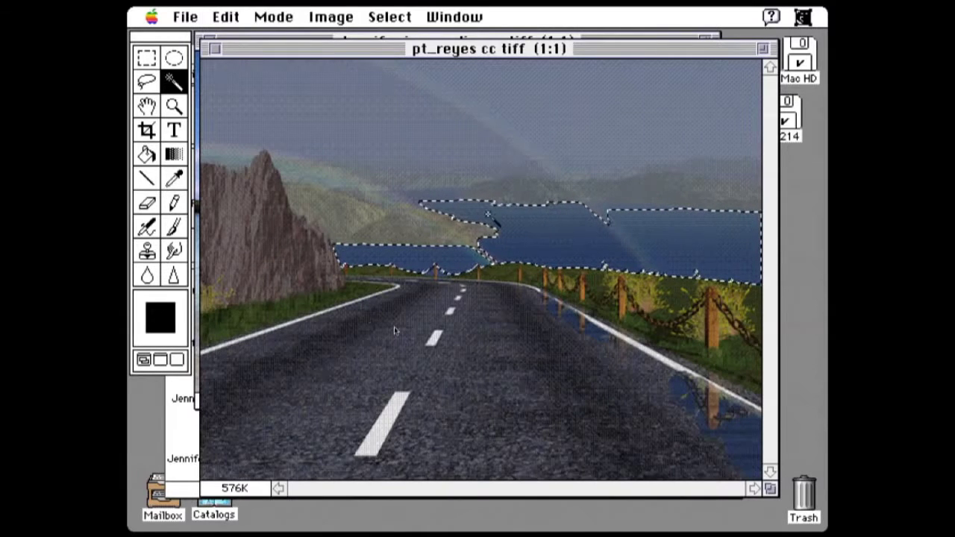
click(484, 211)
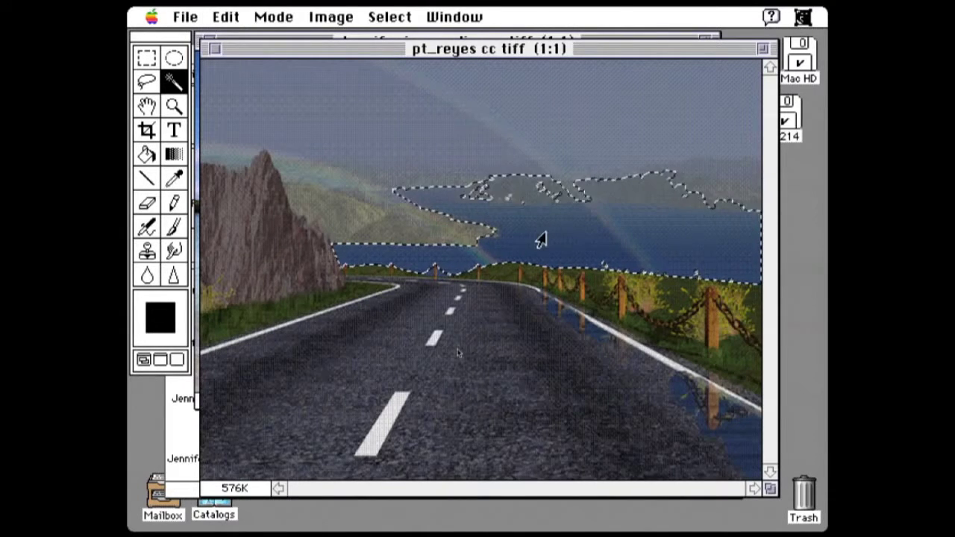
key(super+z)
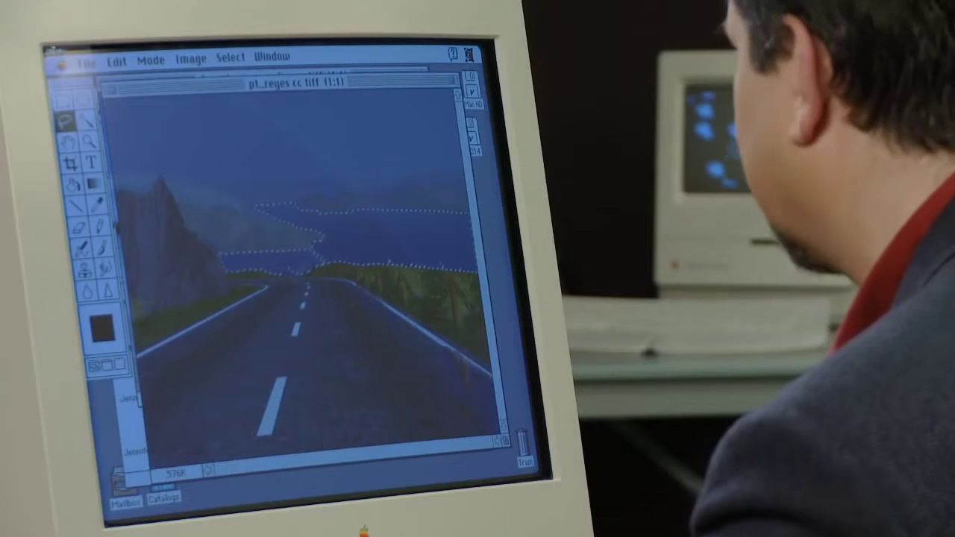
- Apply Hue -38 with slightly reduced saturation to the water, then deselect it
key(super+u)
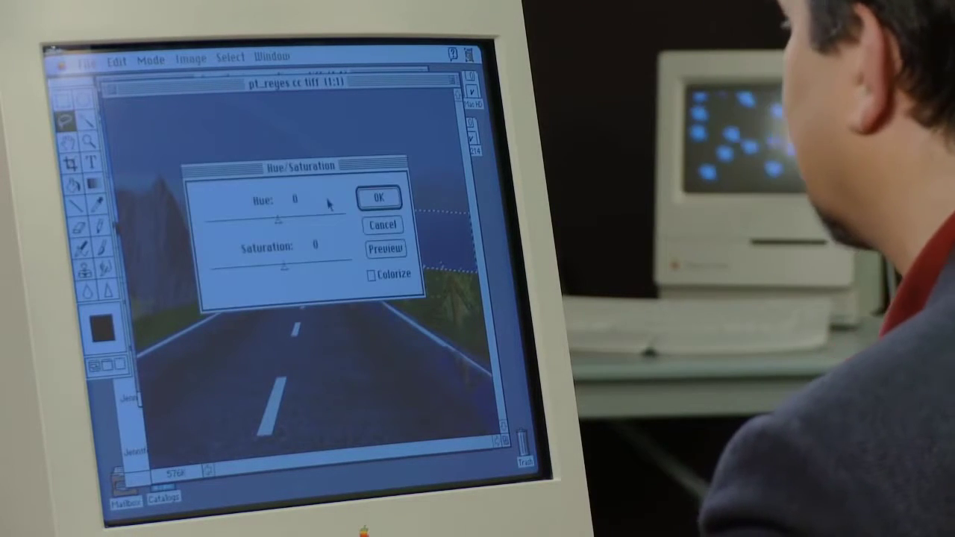
drag(265, 176, 284, 347)
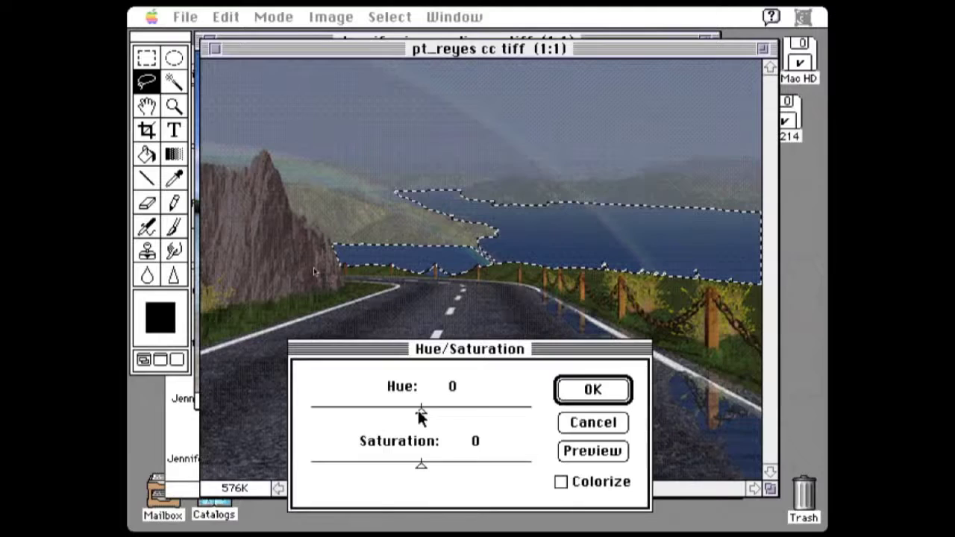
drag(417, 410, 396, 409)
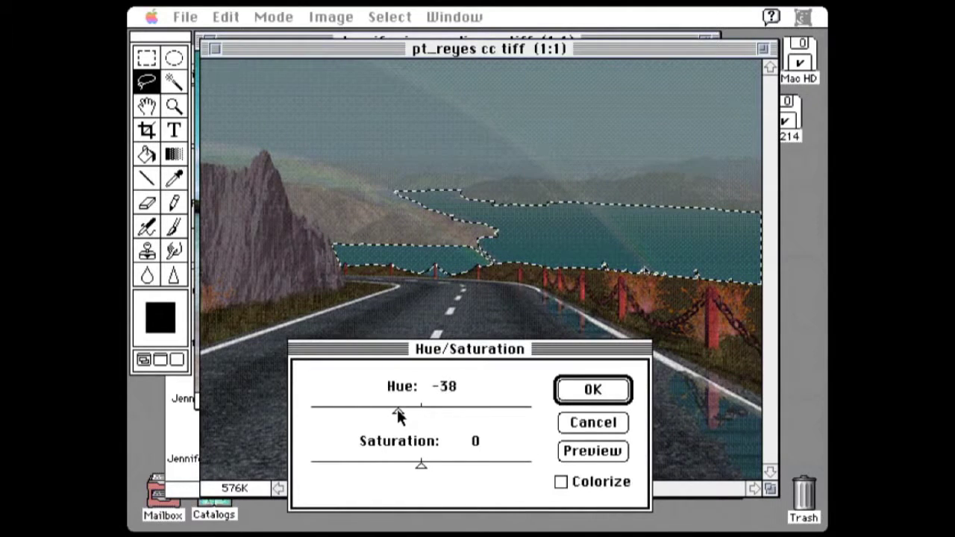
click(627, 450)
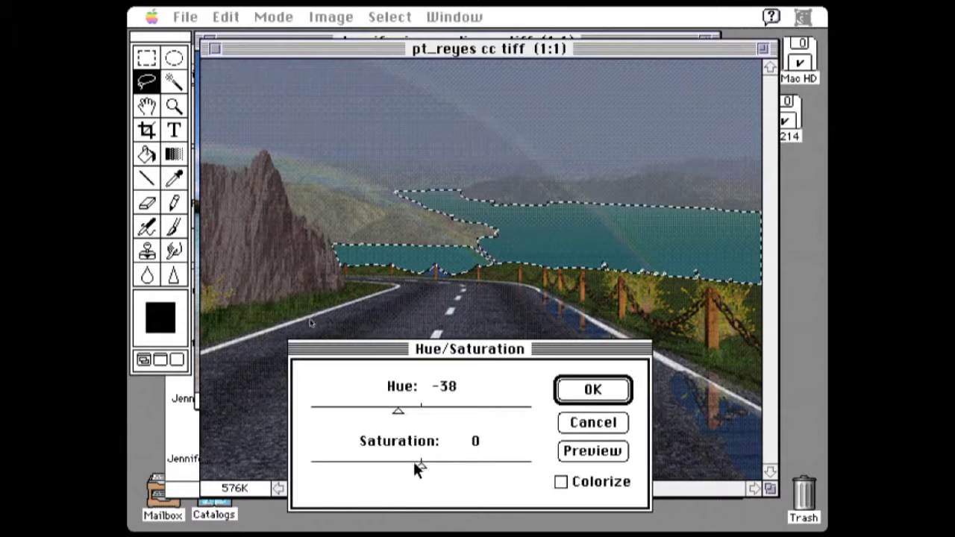
drag(414, 462, 411, 466)
click(621, 389)
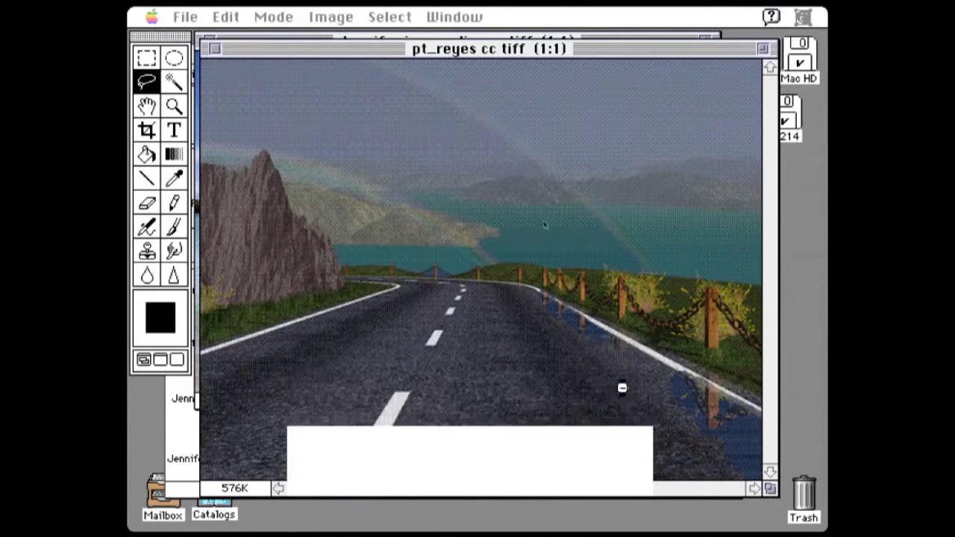
click(542, 200)
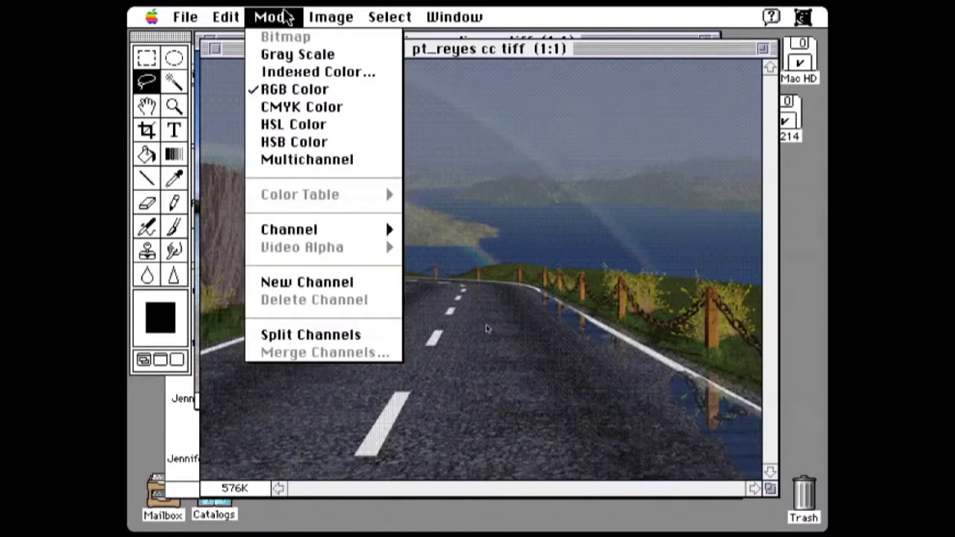
- Run Calculate > Subtract with Blue minus Green into a New channel of pt_reyes cc tiff
drag(279, 15, 467, 317)
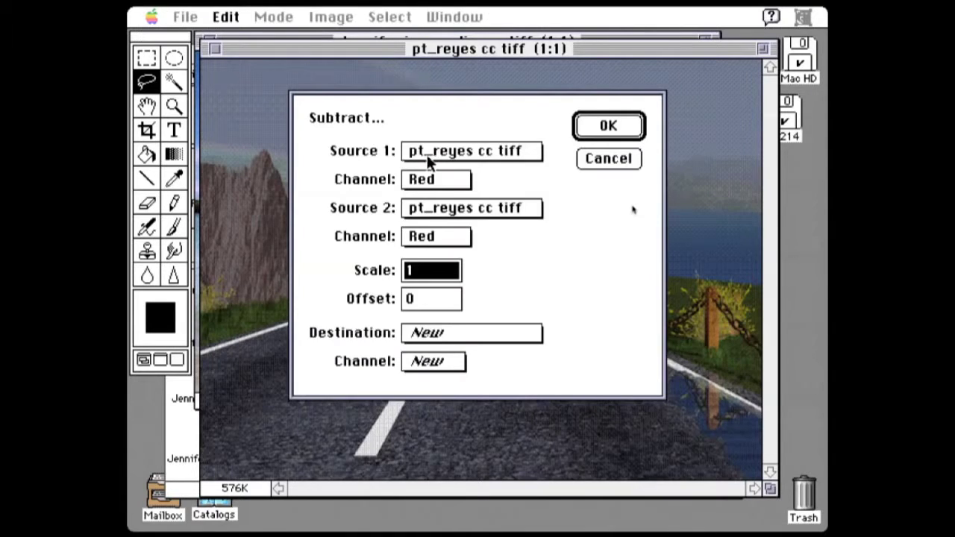
drag(422, 178, 430, 255)
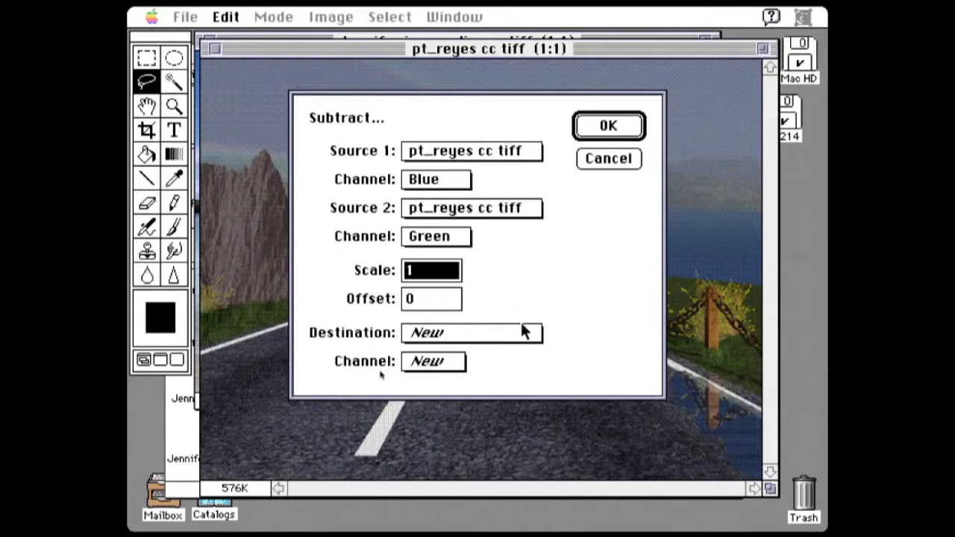
drag(504, 336, 504, 319)
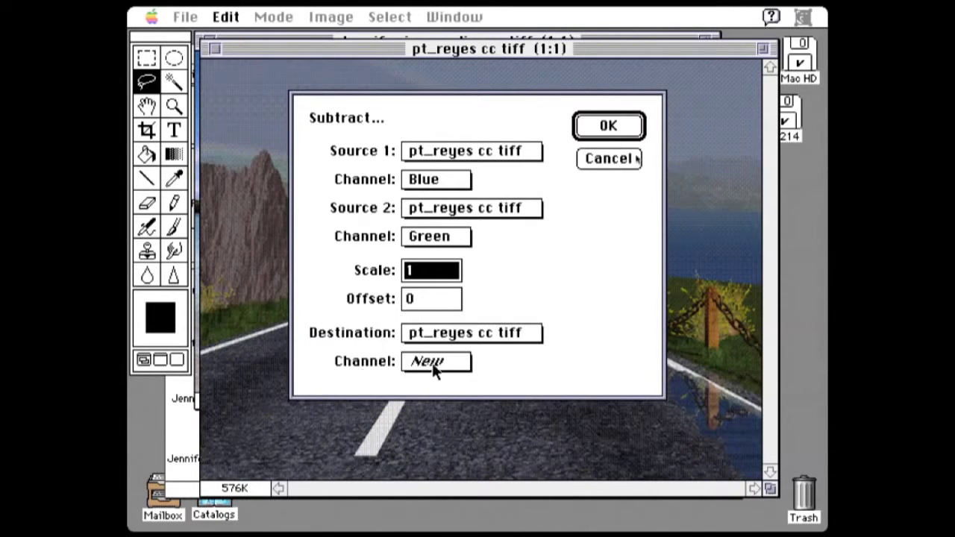
drag(433, 366, 437, 367)
click(609, 127)
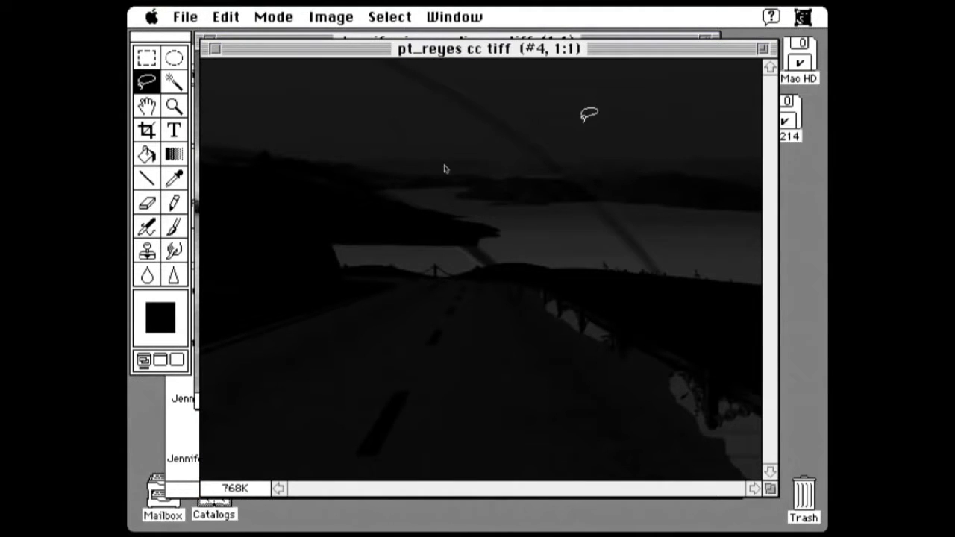
- Brighten channel #4 in Levels by dragging the input white point to 78
key(super+l)
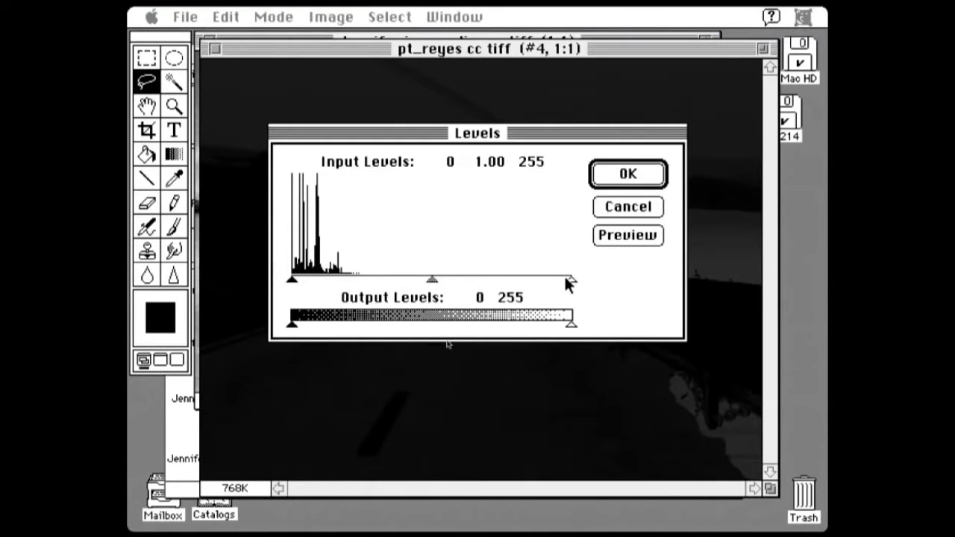
drag(567, 279, 378, 280)
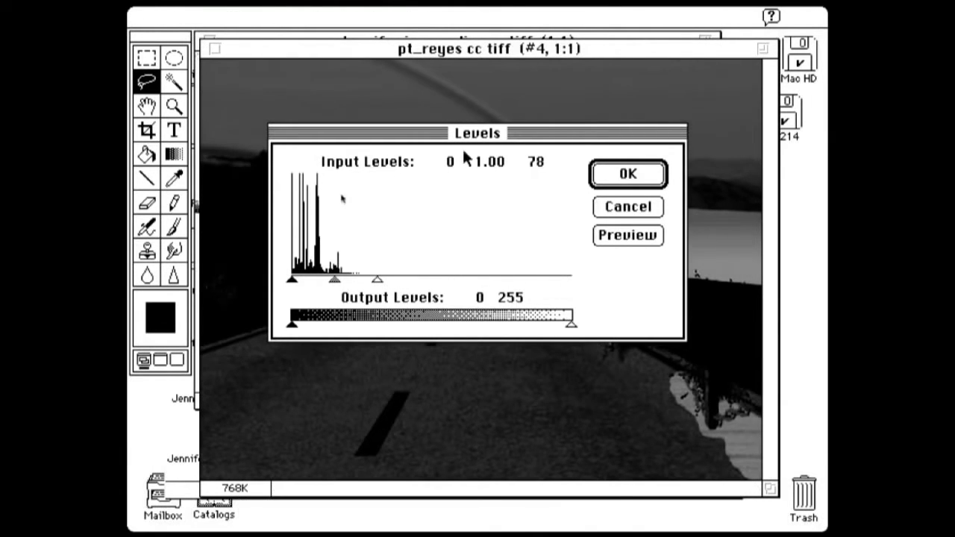
drag(453, 135, 431, 333)
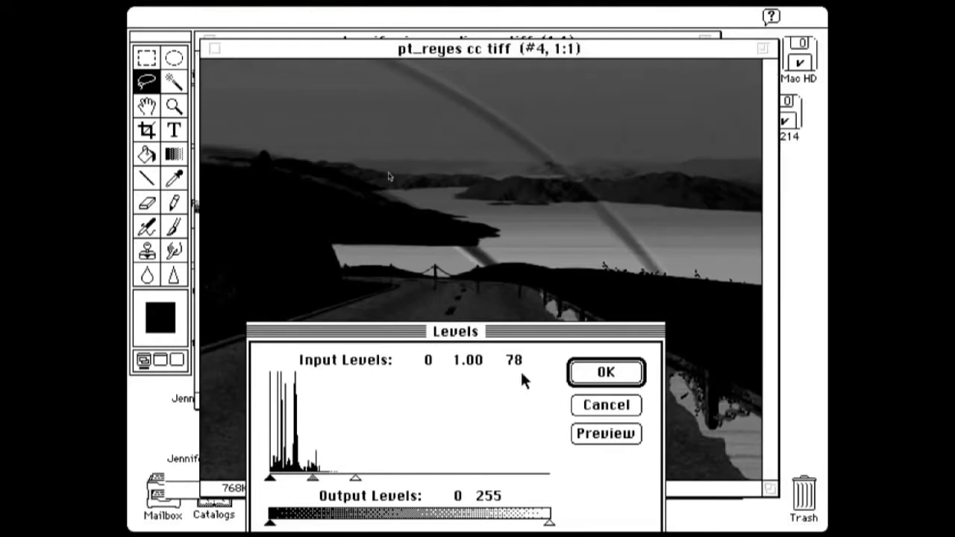
click(584, 373)
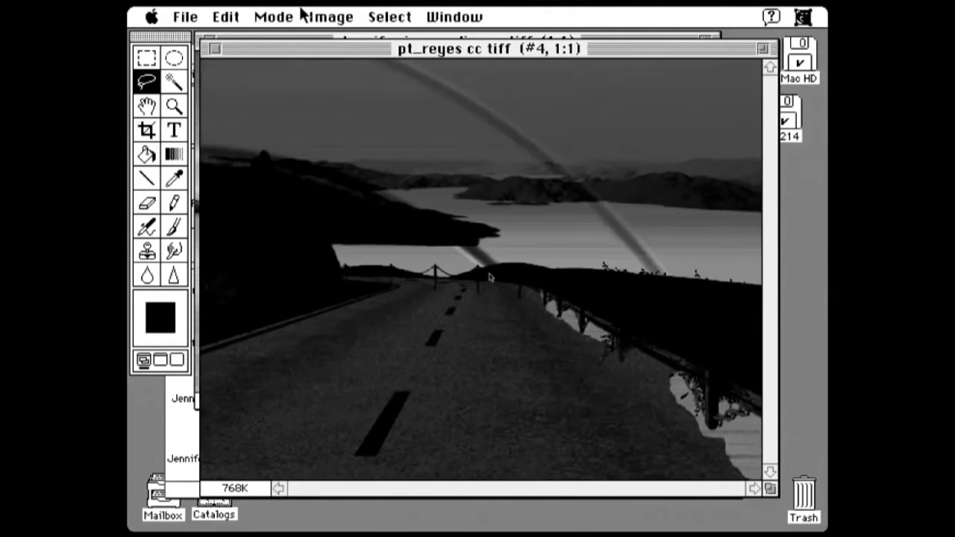
- Subtract the Red channel from Blue into a new channel #5 of pt_reyes cc tiff
drag(270, 16, 465, 317)
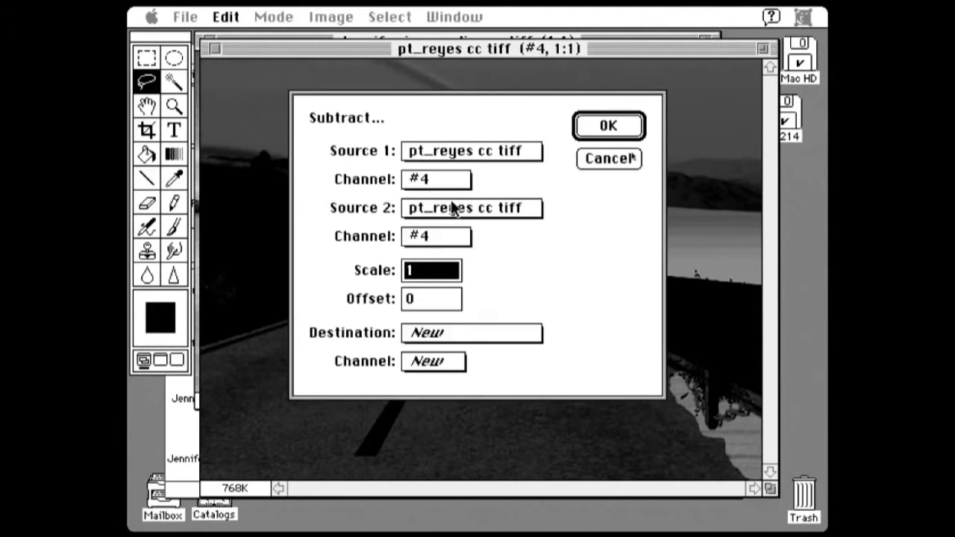
mouse_move(428, 172)
mouse_down()
mouse_move(429, 123)
mouse_move(429, 159)
mouse_up()
drag(436, 236, 436, 189)
drag(458, 344, 482, 315)
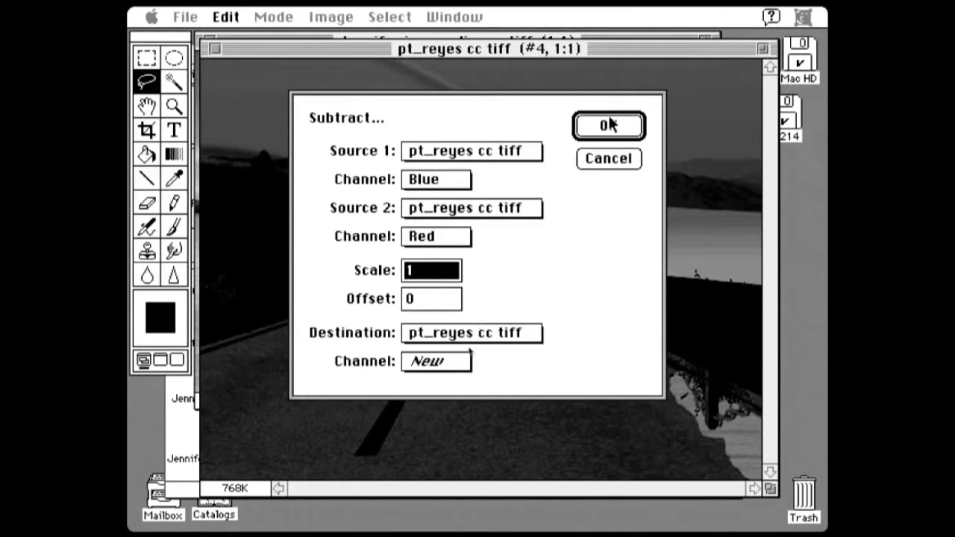
click(610, 125)
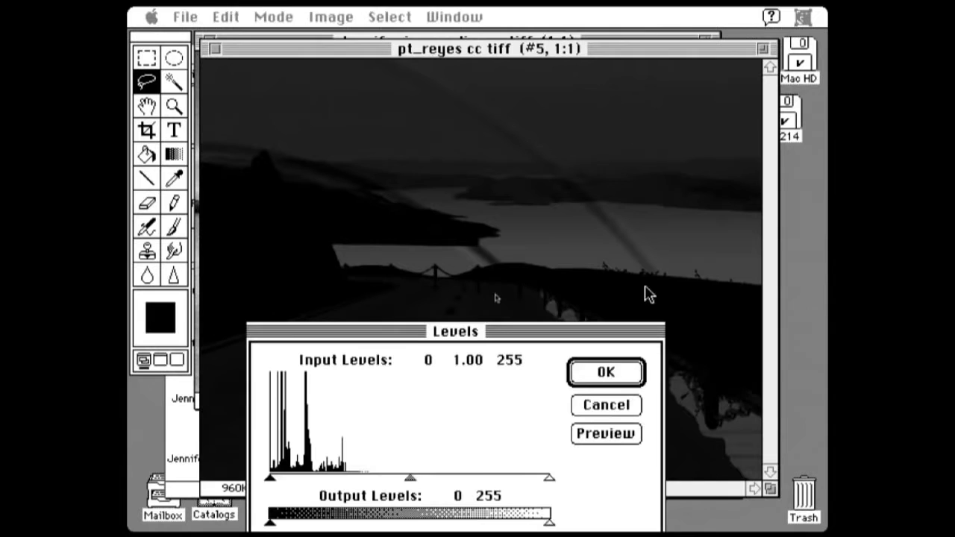
- Brighten channel #5 in Levels by lowering its white input level
drag(550, 475, 383, 476)
click(610, 371)
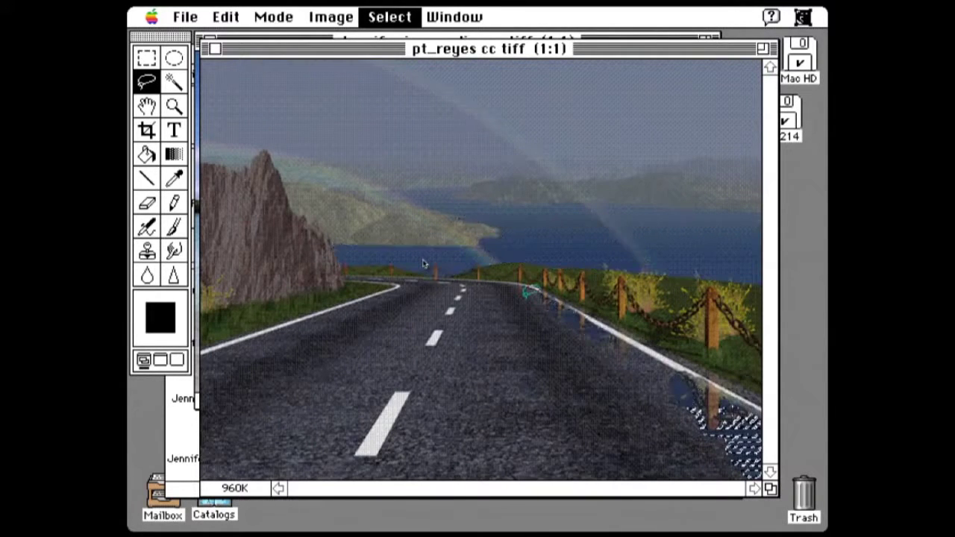
- Apply a -45 Hue/Saturation hue shift through the mask to turn the water teal
key(super+u)
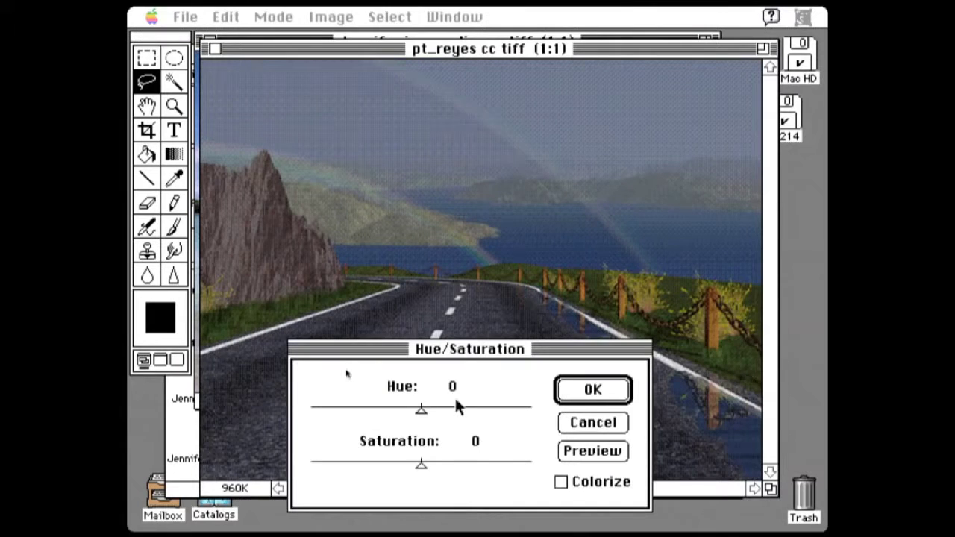
drag(420, 408, 395, 408)
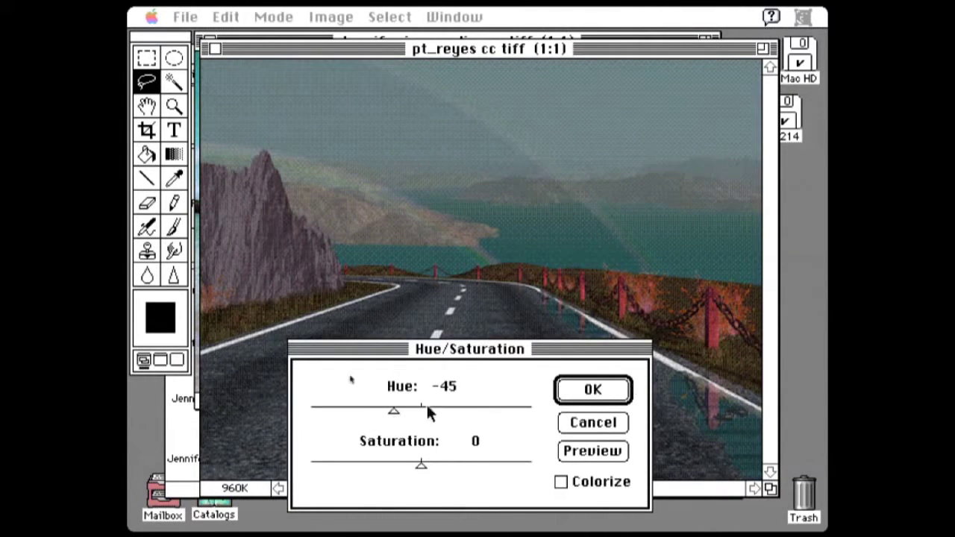
click(617, 393)
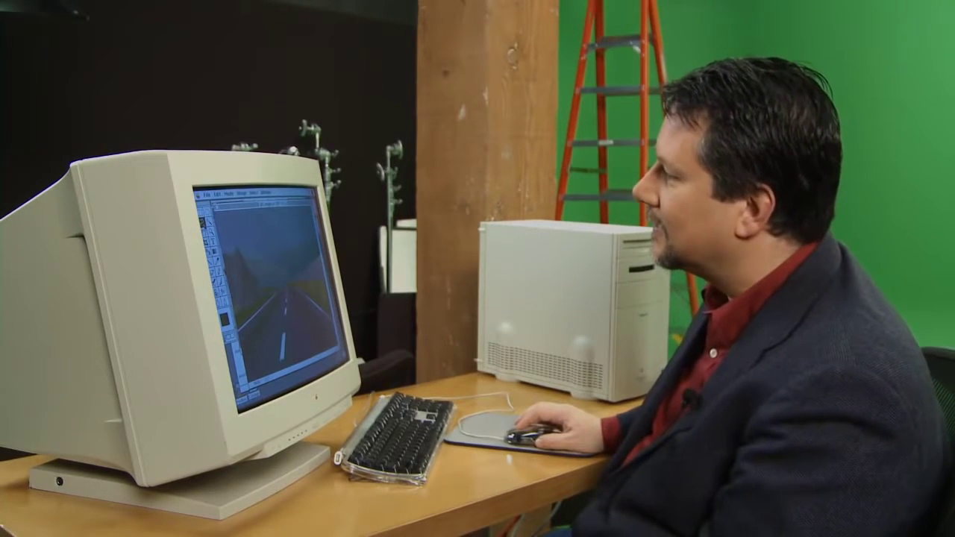
- Open the Lasso Options dialog from the Lasso tool
double_click(202, 204)
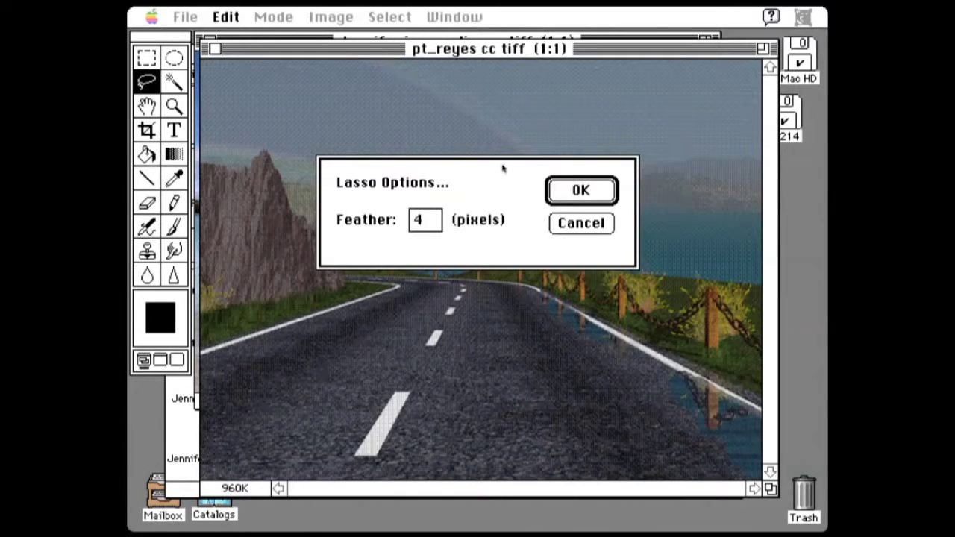
- Confirm a 4-pixel feather and drag the pasted water patch onto the verge left of the road
key(Return)
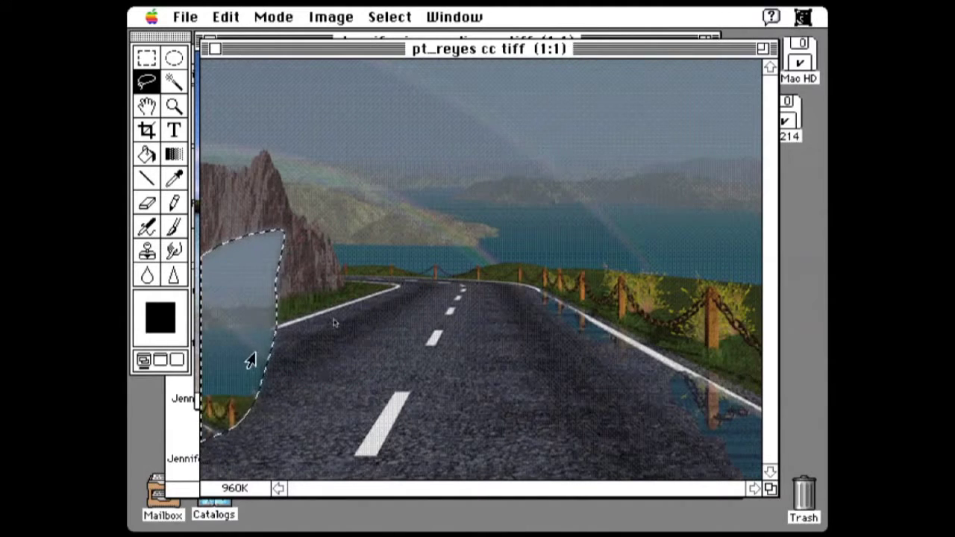
drag(344, 351, 441, 347)
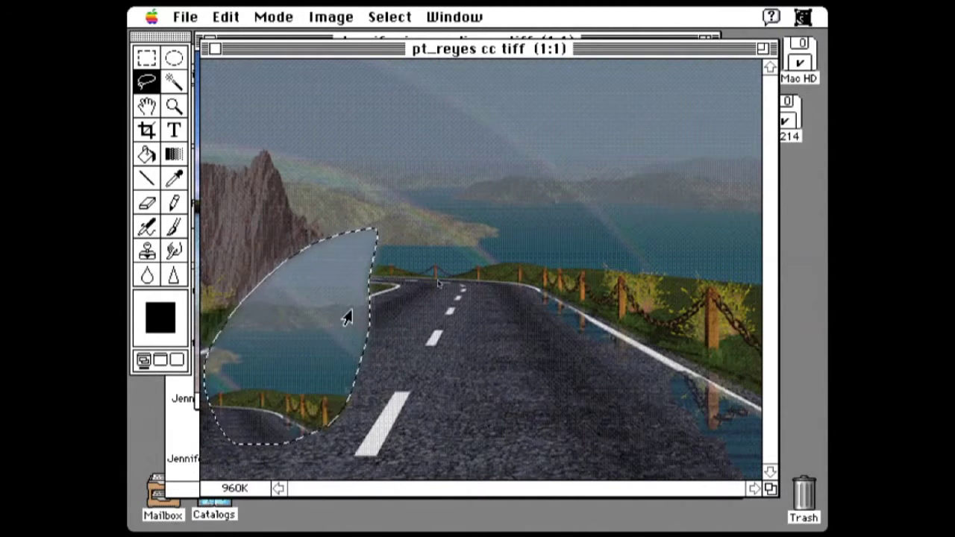
drag(468, 286, 383, 309)
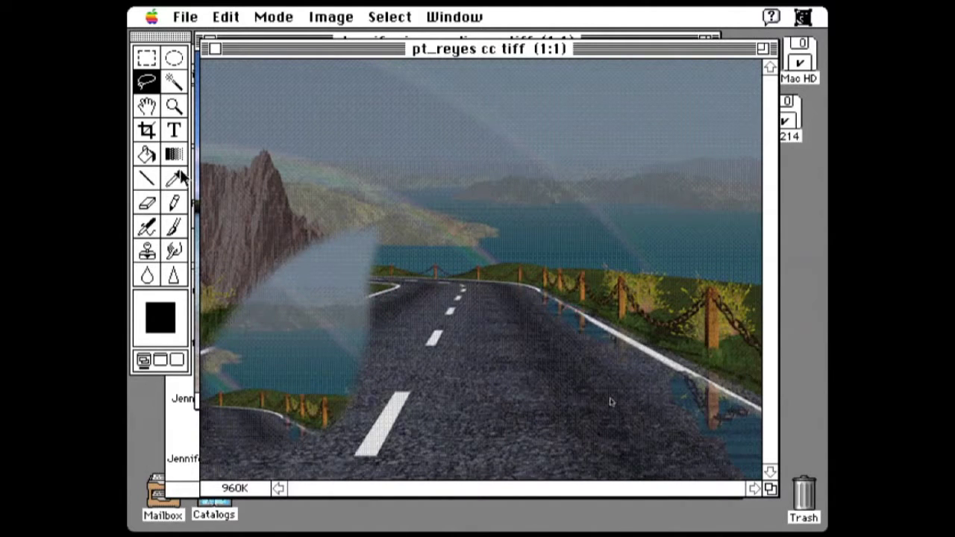
click(172, 227)
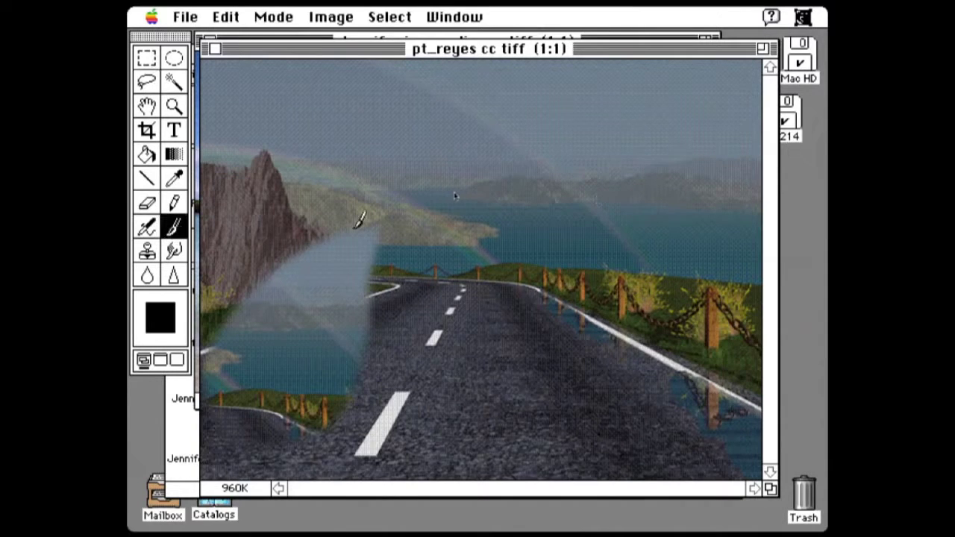
- Give the Paintbrush the largest round brush
double_click(173, 227)
click(407, 179)
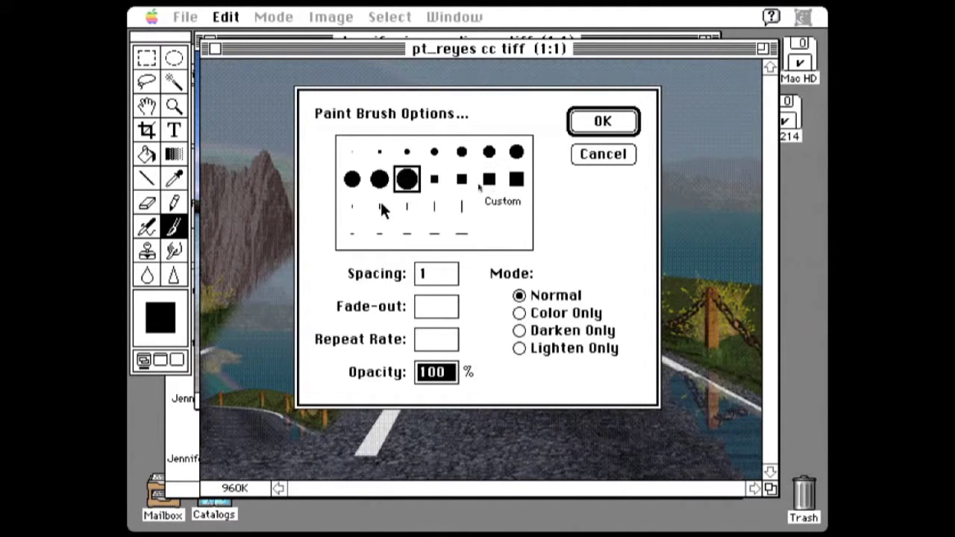
click(573, 126)
- Set the foreground to red (R 215, G 27, B 27) and paint an S-shaped stroke into the sky
click(170, 321)
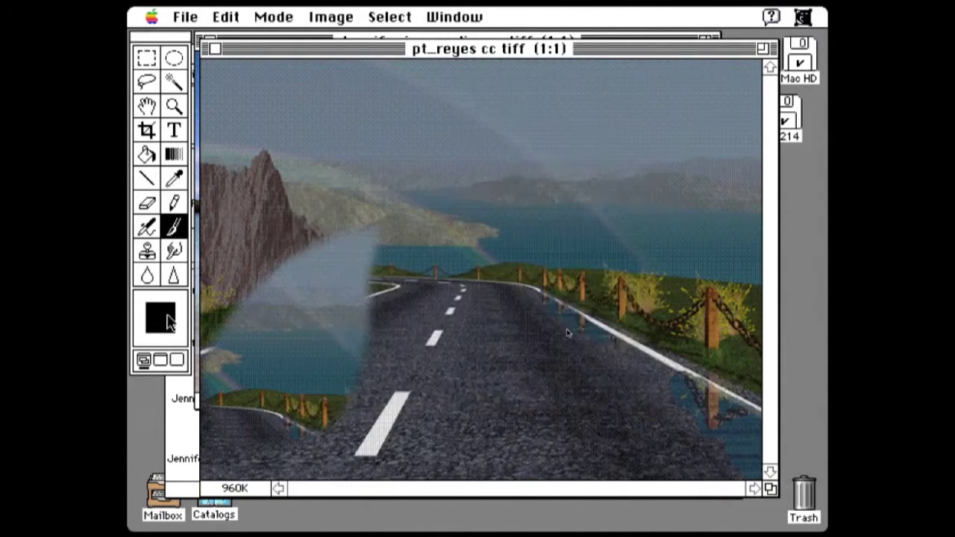
click(460, 173)
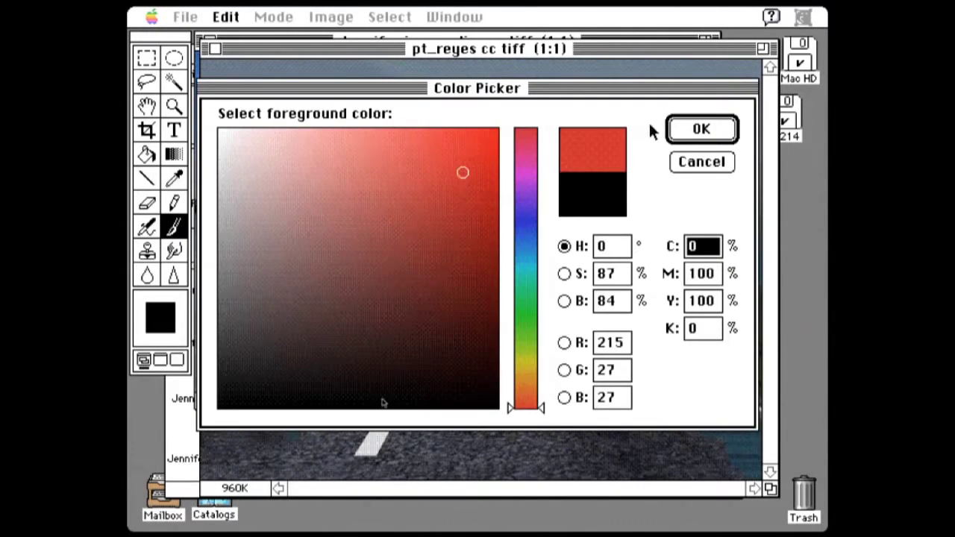
click(684, 130)
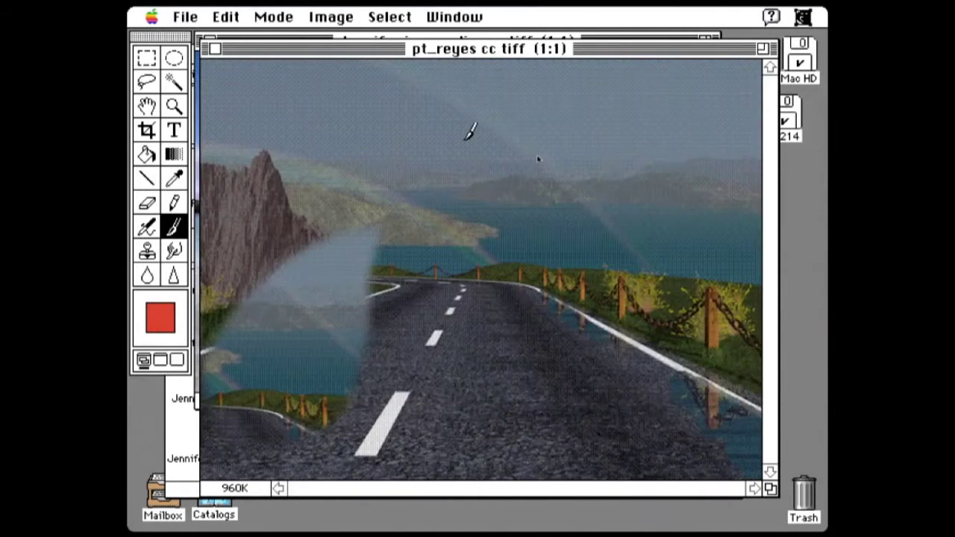
mouse_move(467, 136)
mouse_down()
mouse_move(436, 155)
mouse_move(452, 175)
mouse_move(474, 177)
mouse_move(467, 222)
mouse_move(449, 231)
mouse_move(474, 278)
mouse_up()
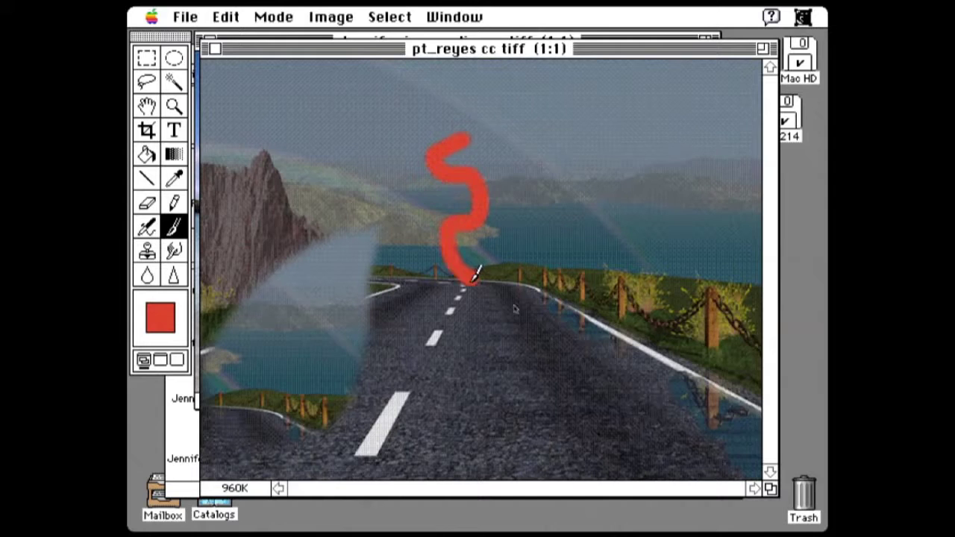
click(173, 106)
- Zoom in on the red stroke to 8:1 to inspect its soft, feathered edges
click(424, 200)
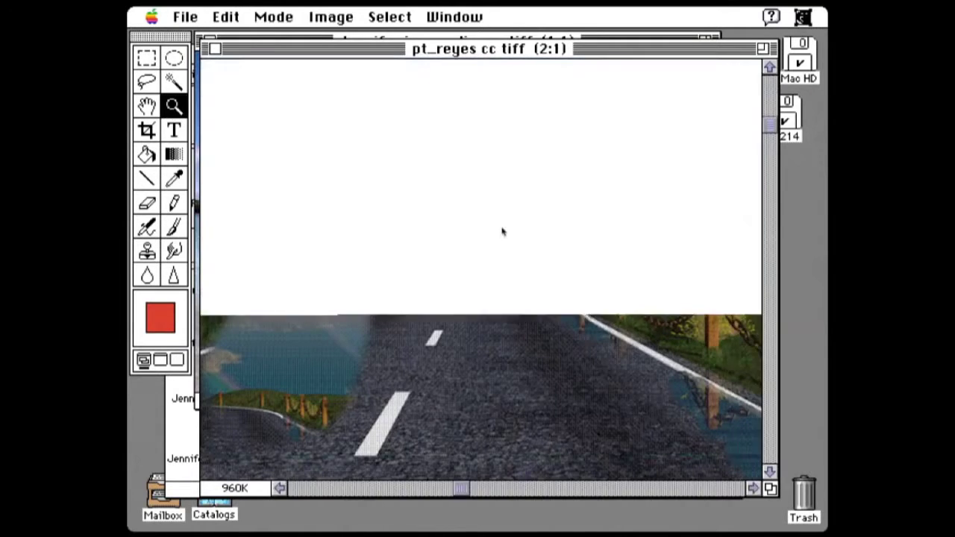
click(455, 202)
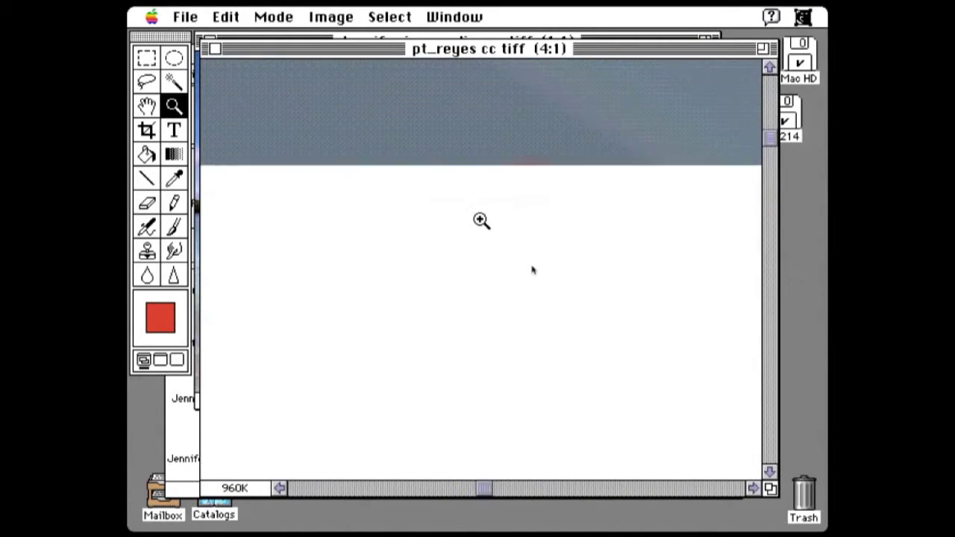
click(476, 223)
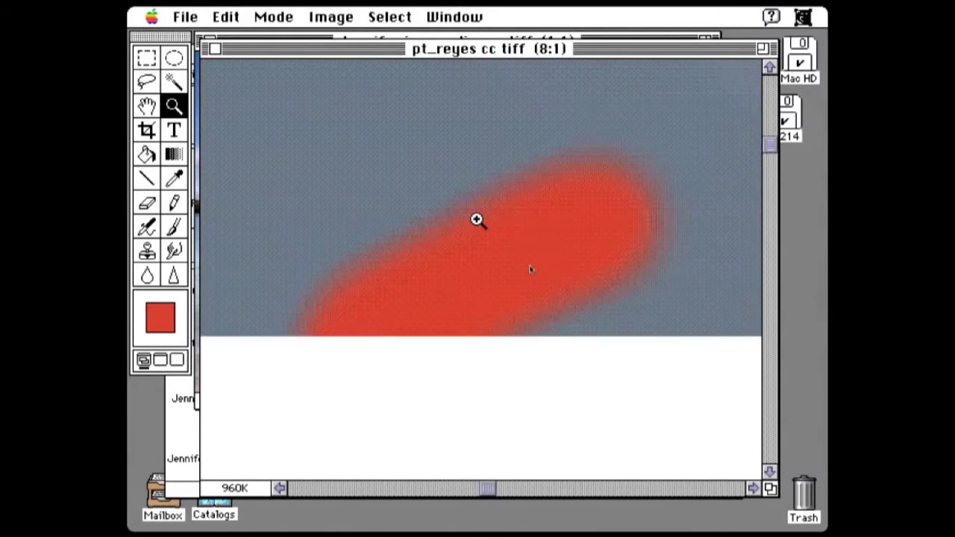